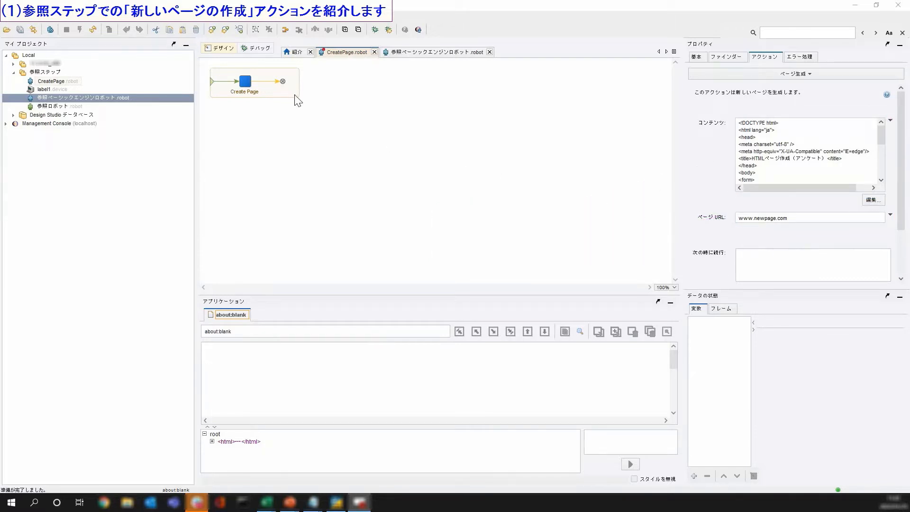
pyautogui.click(283, 83)
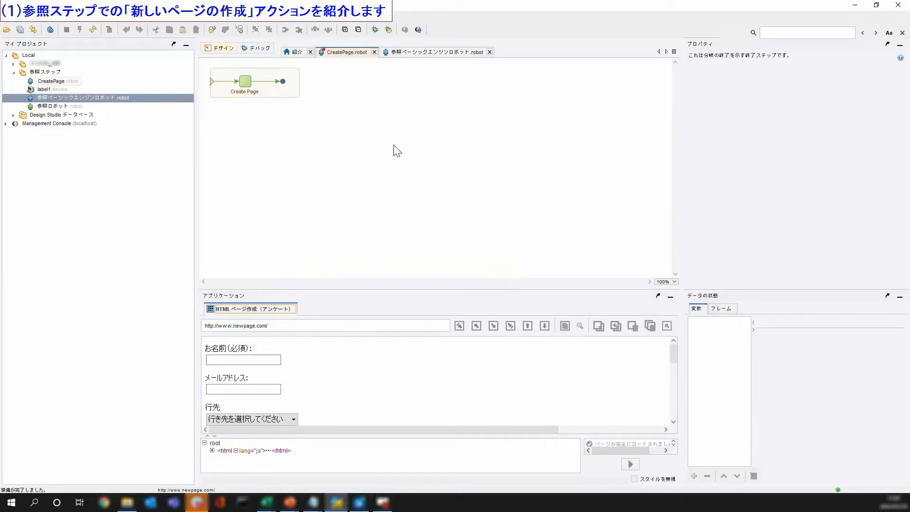
# - Switch to 参照ベーシックエンジンロボット.robot and prepare it for execution
pyautogui.click(410, 56)
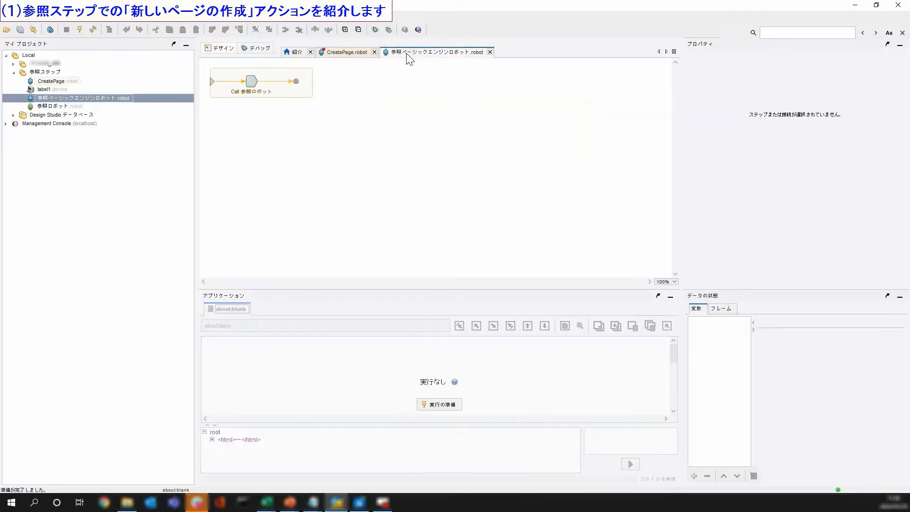
pyautogui.click(432, 406)
pyautogui.click(412, 189)
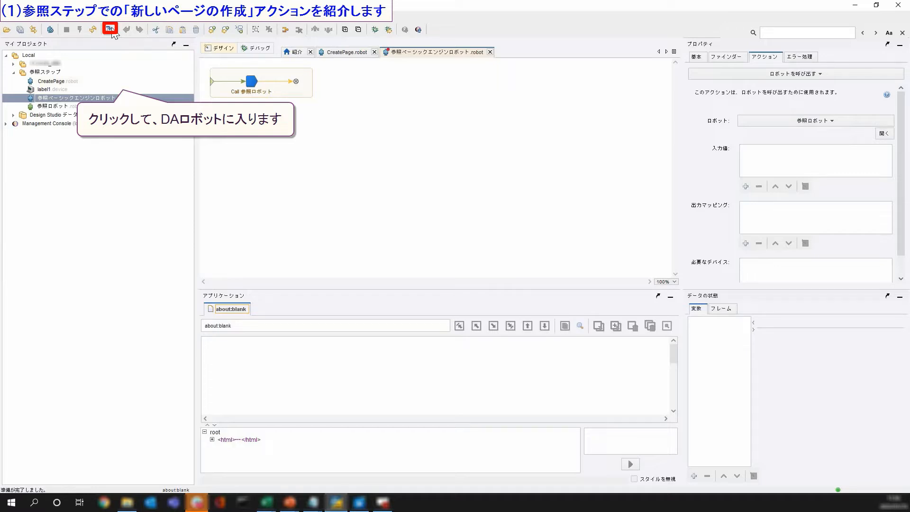
# - Step into 参照ロボット and insert a 参照 step that uses the ページ生成 action
pyautogui.click(111, 29)
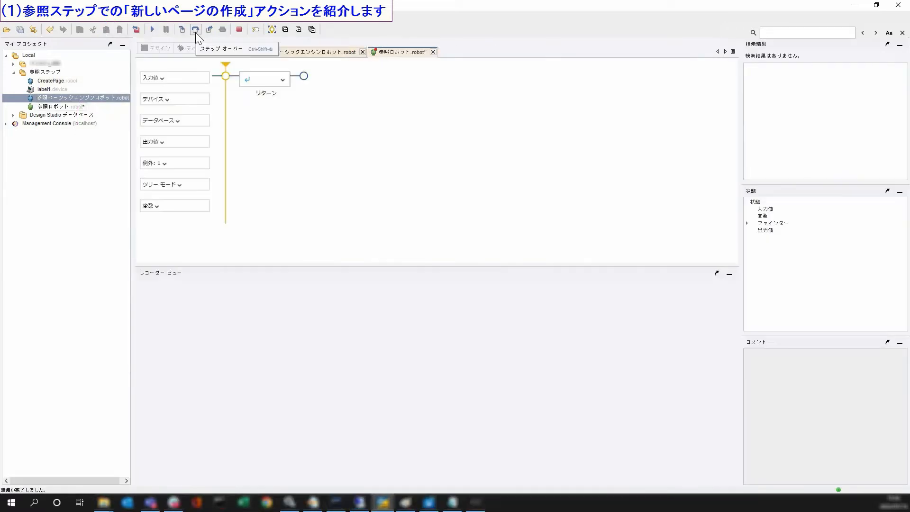
pyautogui.rightClick(226, 77)
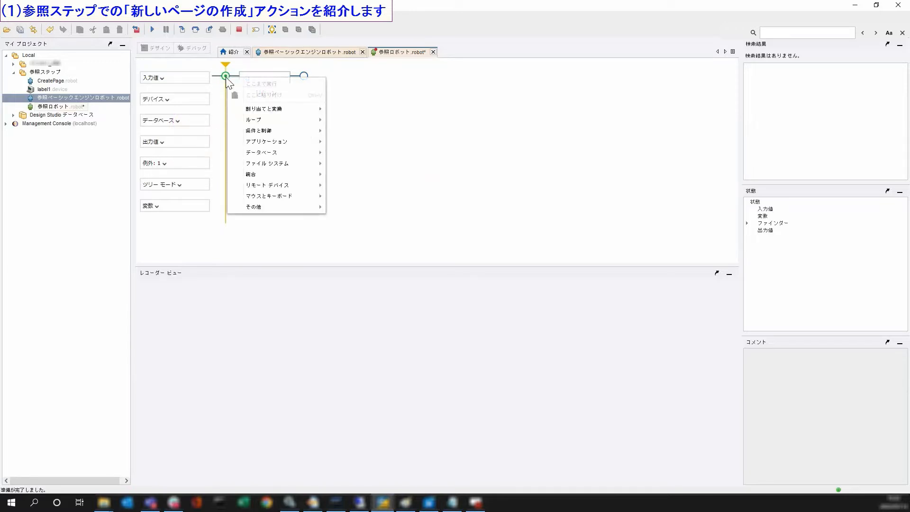
pyautogui.moveTo(303, 139)
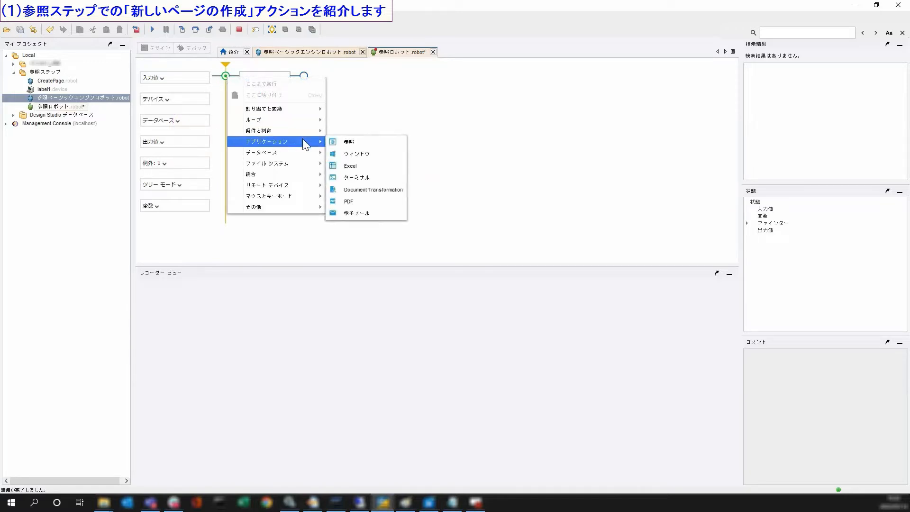
pyautogui.click(371, 142)
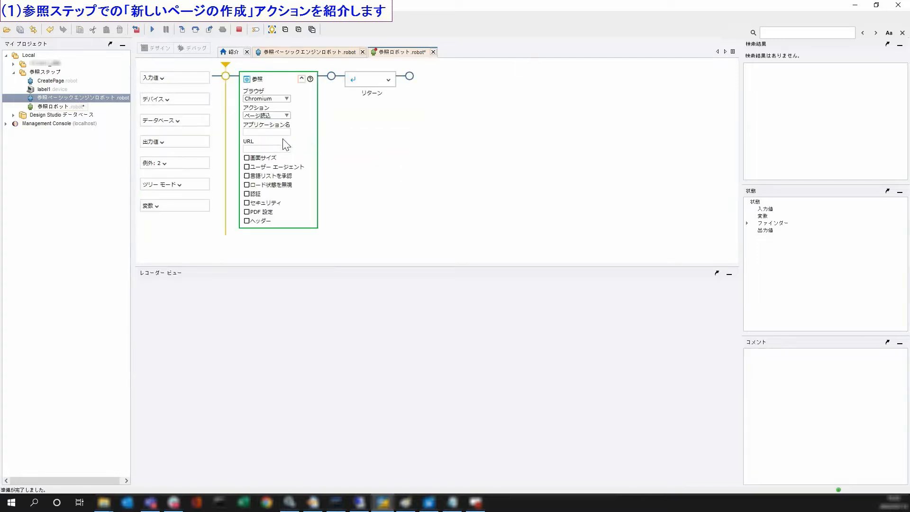
pyautogui.click(262, 116)
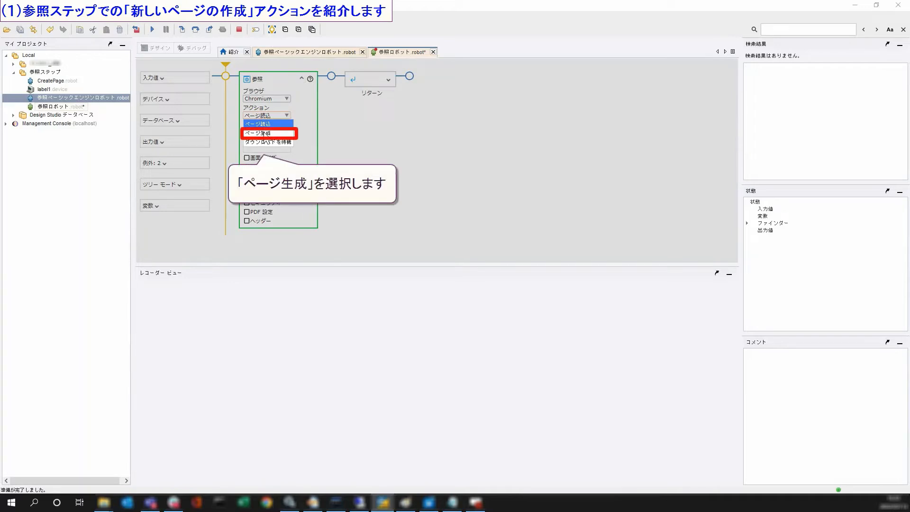
pyautogui.click(264, 133)
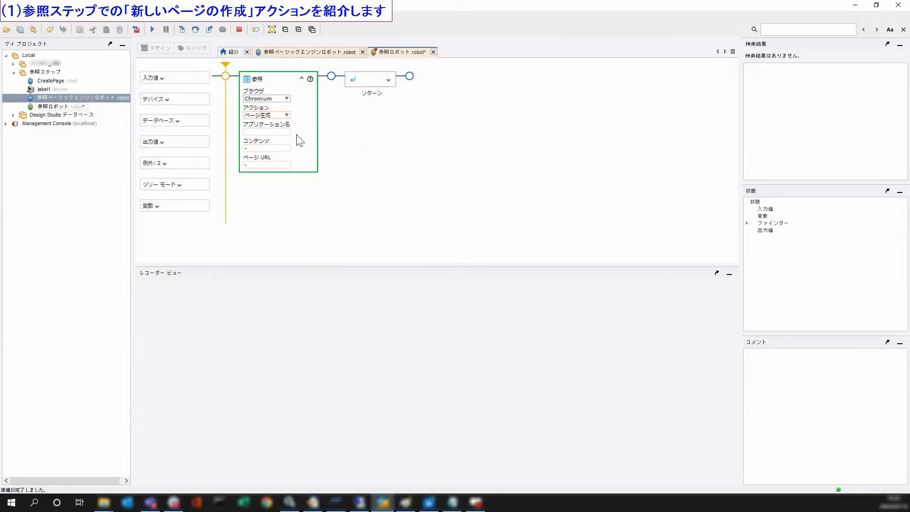
# - Set the 参照 step's application name to chrome and paste the survey-form HTML into コンテンツ
pyautogui.click(256, 134)
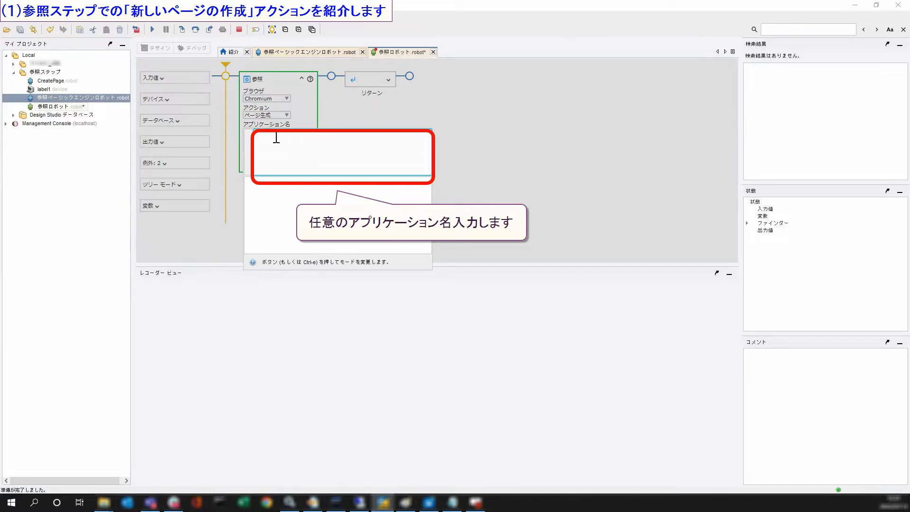
pyautogui.write('hrome')
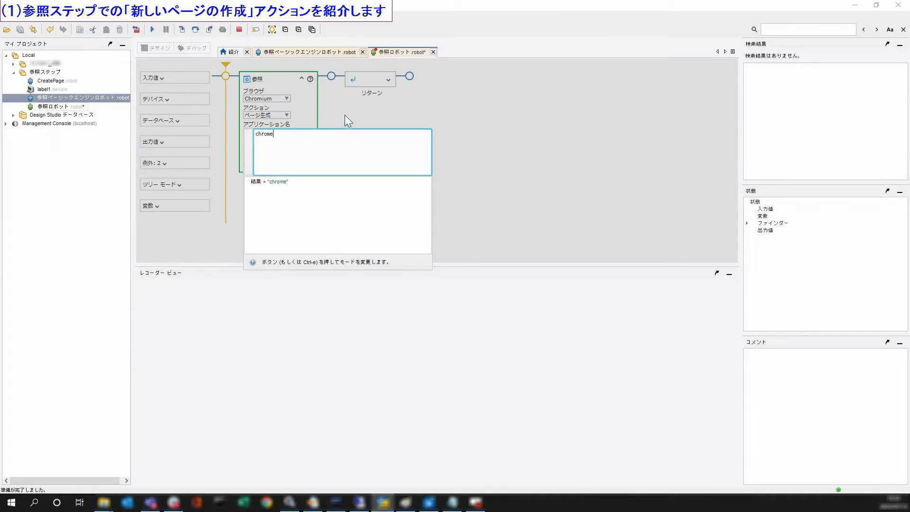
pyautogui.click(356, 135)
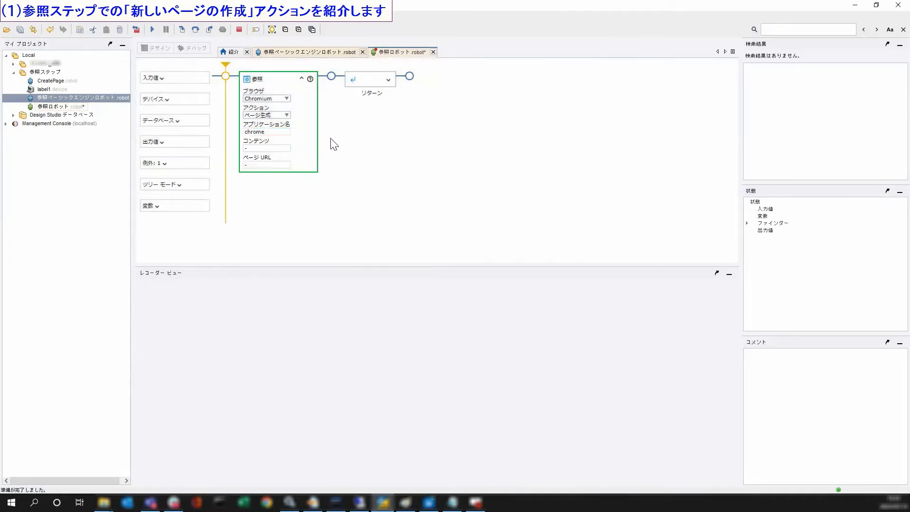
pyautogui.click(267, 149)
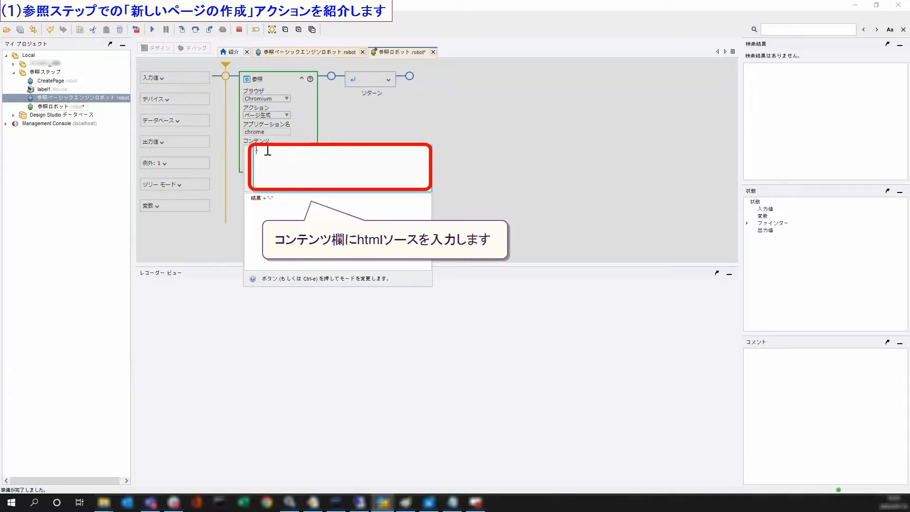
pyautogui.moveTo(268, 150); pyautogui.dragTo(247, 150)
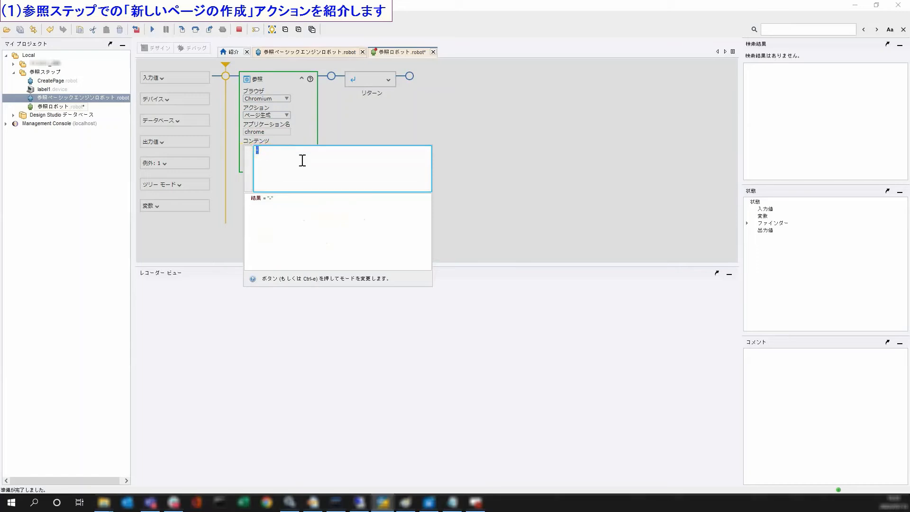
pyautogui.hotkey('ctrl', 'v')
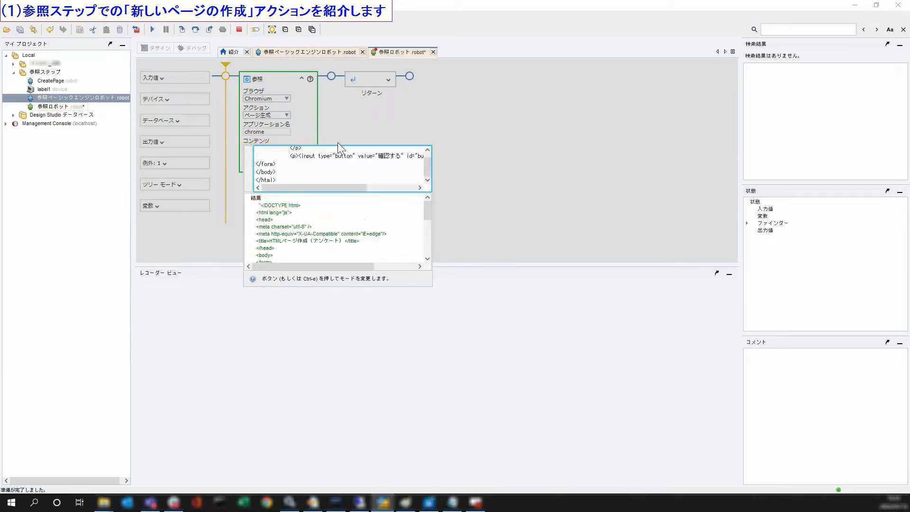
pyautogui.click(393, 159)
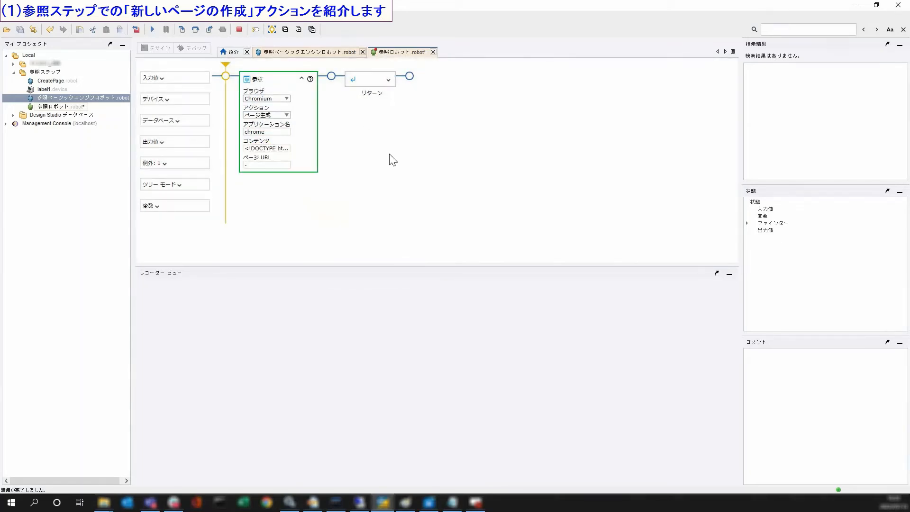
pyautogui.click(260, 166)
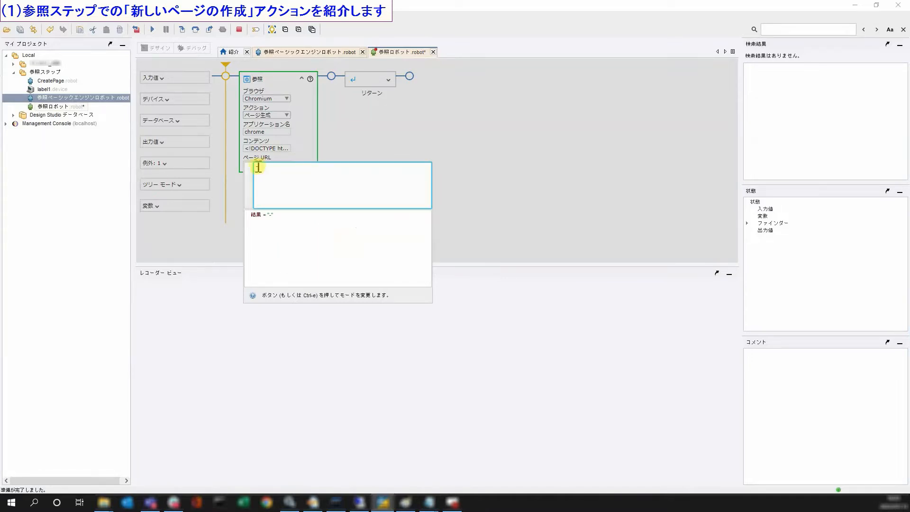
pyautogui.write('www.newpage.com')
pyautogui.click(350, 150)
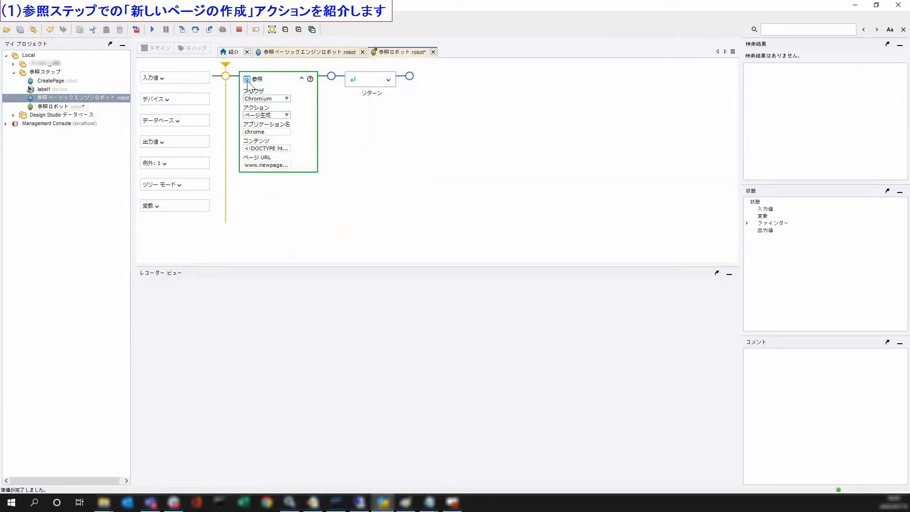
pyautogui.click(196, 31)
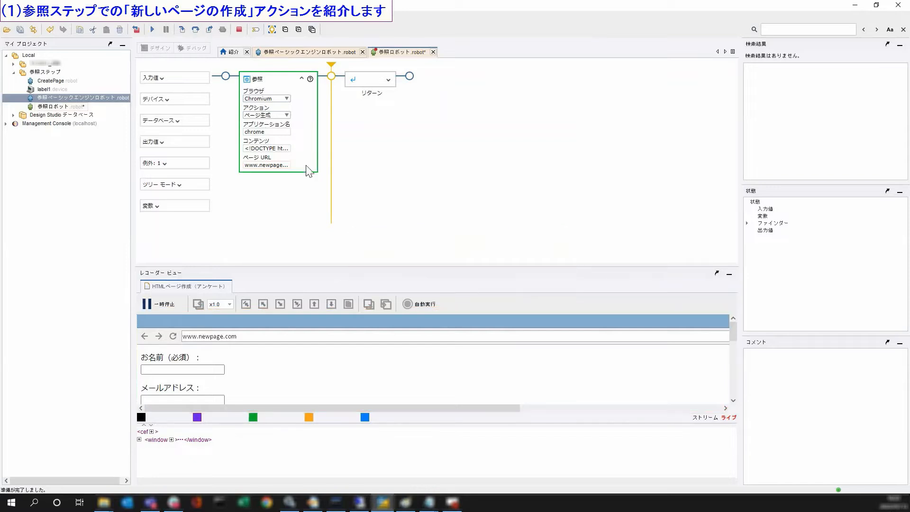
# - Open old.robot from the パスワード新機能 project, showing its Call oldDA step
pyautogui.moveTo(735, 339)
pyautogui.mouseDown()
pyautogui.moveTo(736, 364)
pyautogui.moveTo(735, 340)
pyautogui.mouseUp()
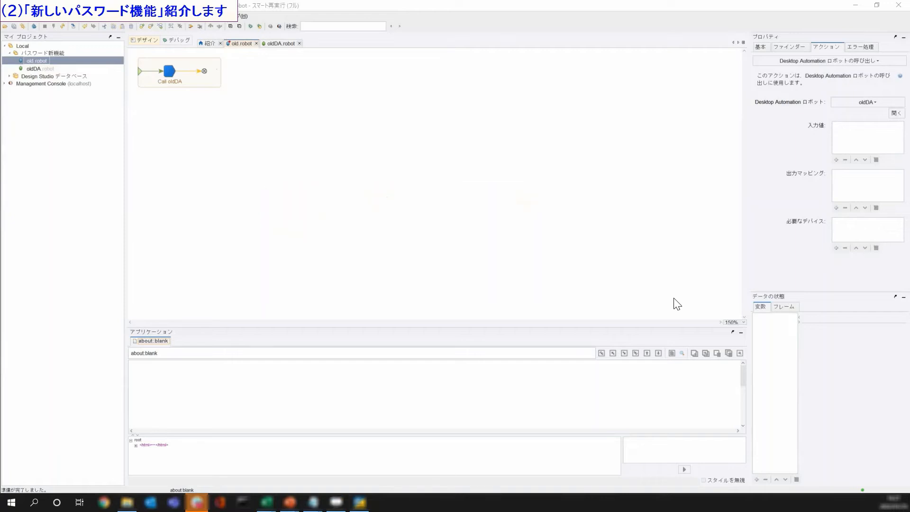
# - Create a Password-type variable pw with a password value in old.robot
pyautogui.click(755, 479)
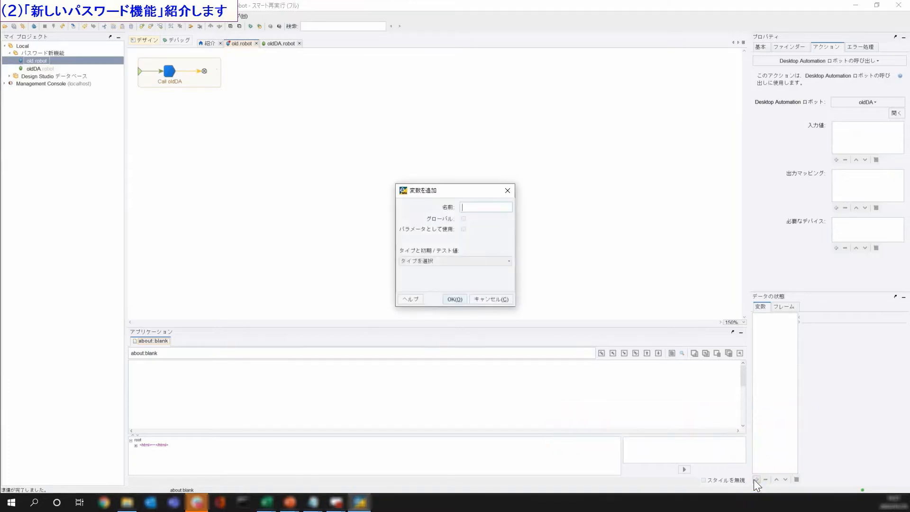
pyautogui.write('pw')
pyautogui.click(477, 259)
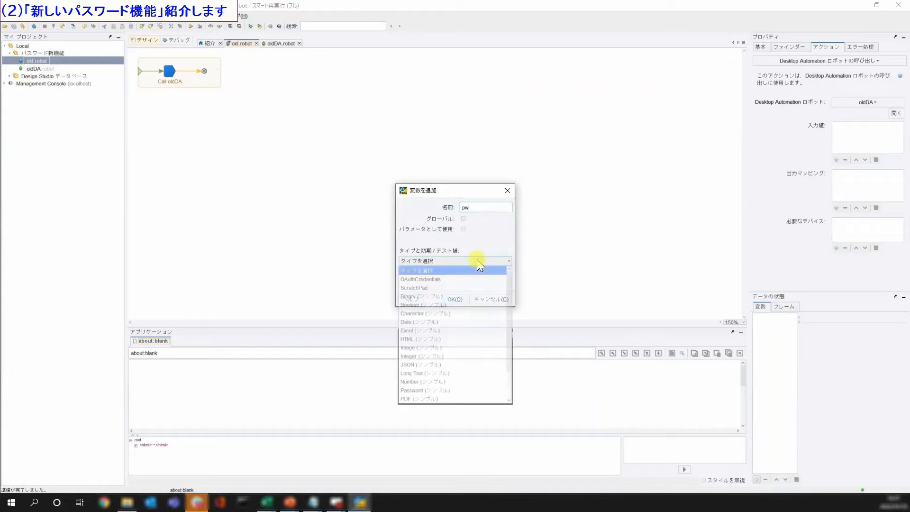
pyautogui.click(468, 390)
pyautogui.click(435, 273)
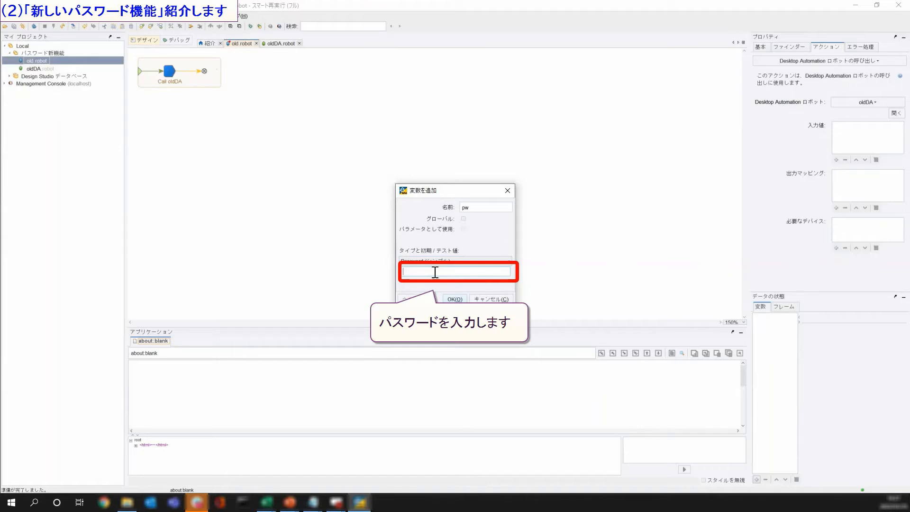
pyautogui.write('**')
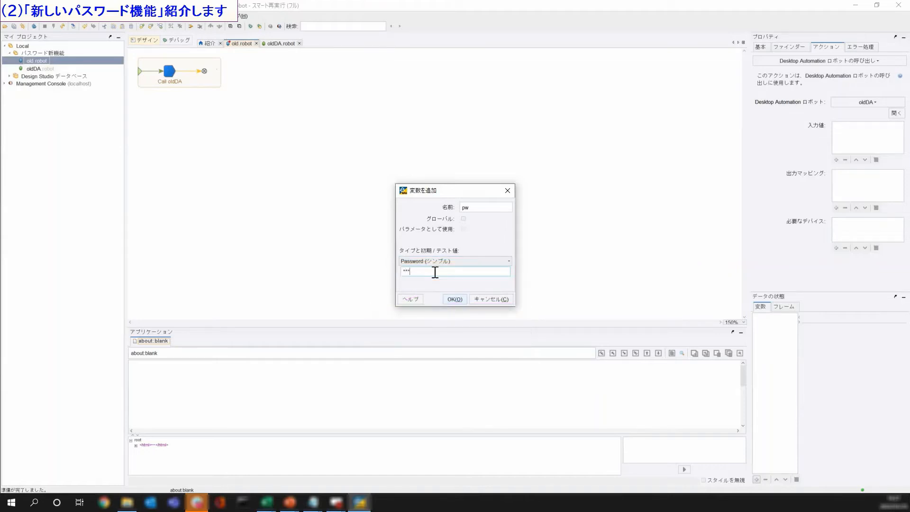
pyautogui.write('***')
pyautogui.click(451, 300)
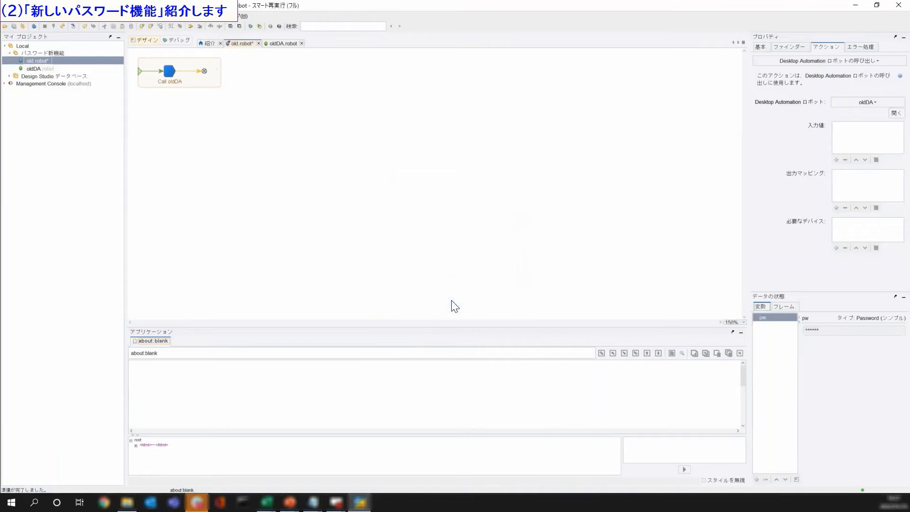
pyautogui.click(837, 160)
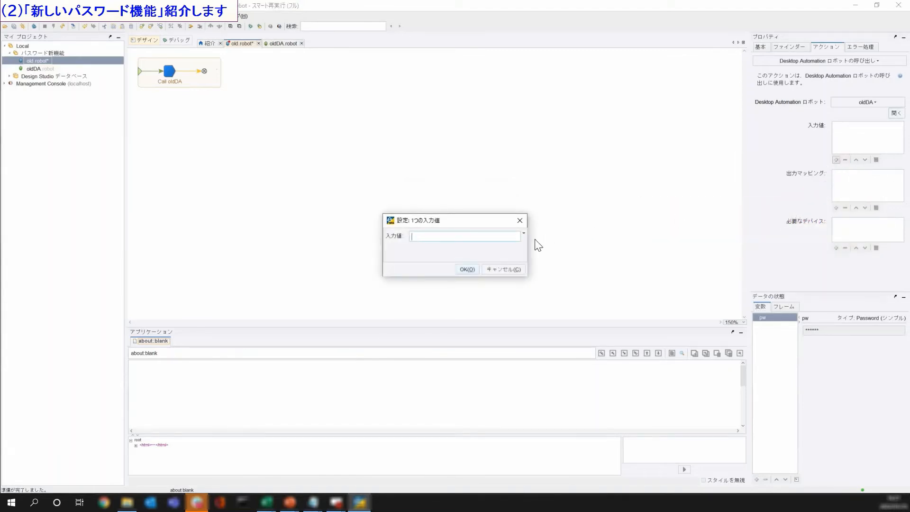
# - Make the Call oldDA step pass the pw variable as its input value
pyautogui.click(524, 233)
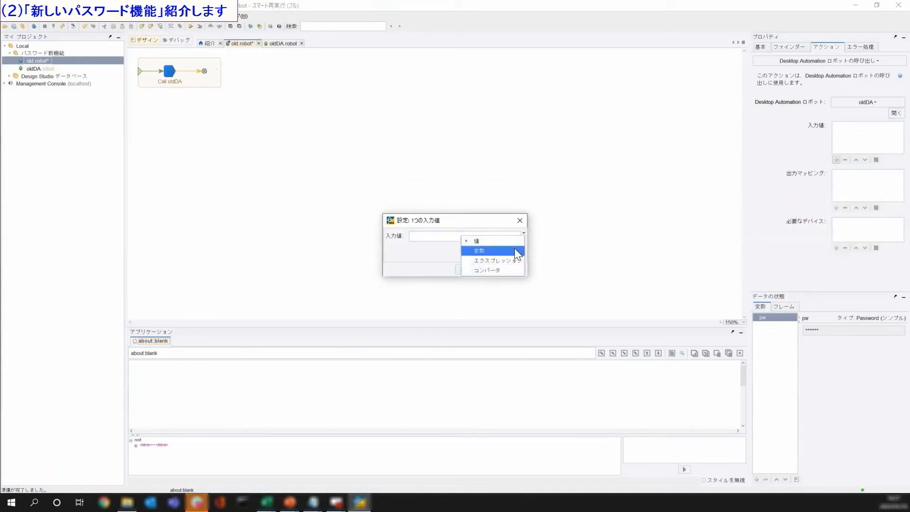
pyautogui.click(518, 252)
pyautogui.click(480, 237)
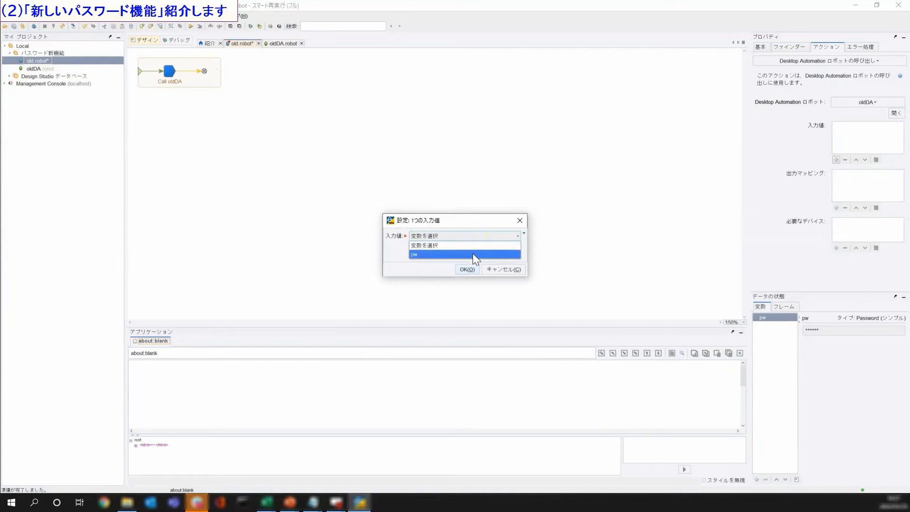
pyautogui.click(473, 255)
pyautogui.click(467, 269)
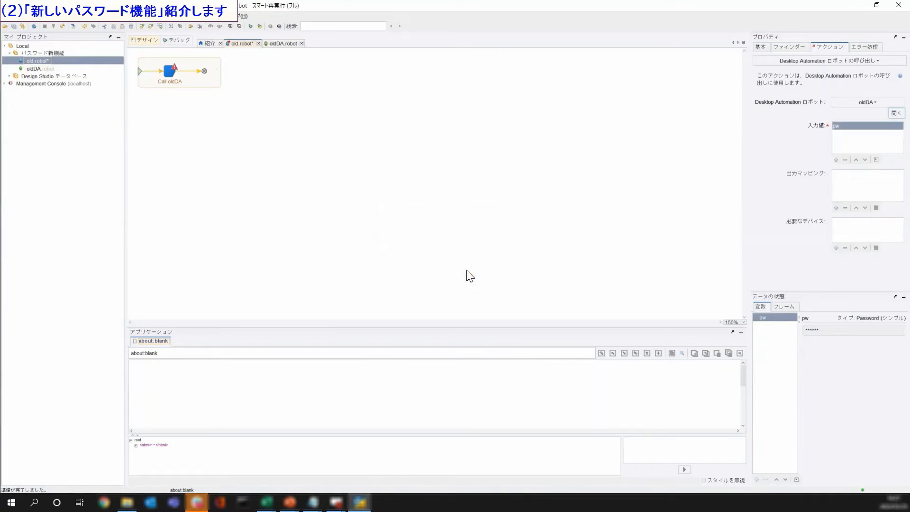
# - Step into oldDA and add a Password-type input value named pw
pyautogui.click(75, 27)
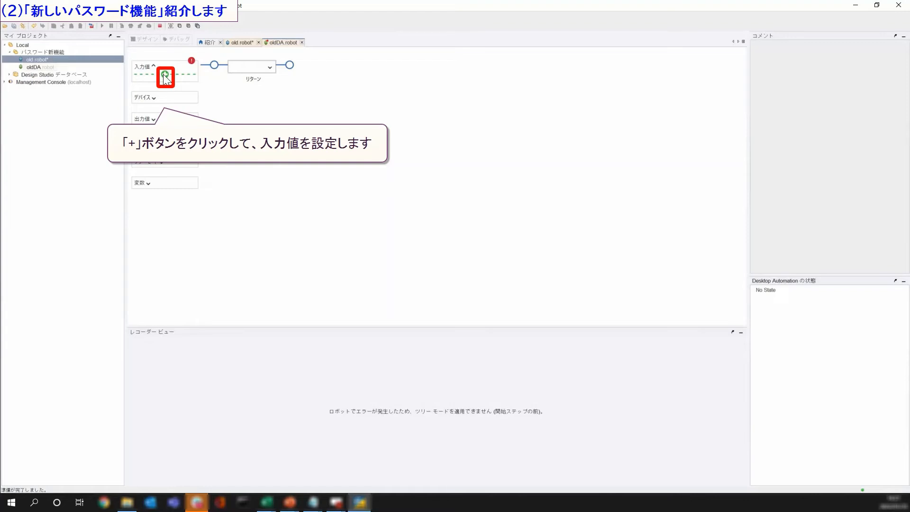
pyautogui.click(164, 75)
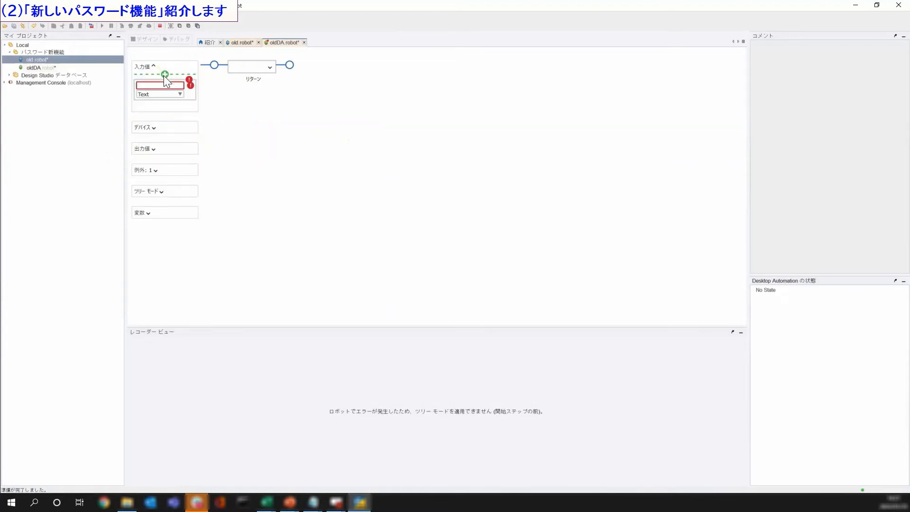
pyautogui.click(161, 88)
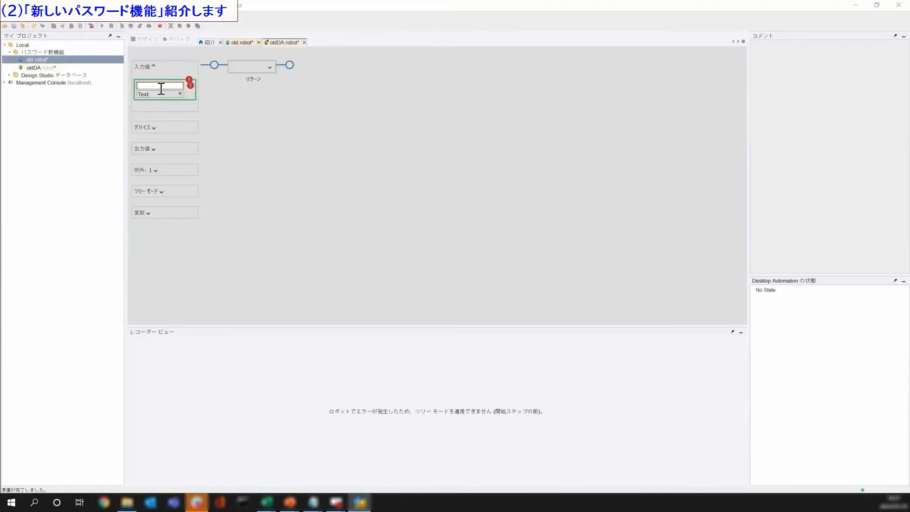
pyautogui.write('pw')
pyautogui.click(160, 93)
pyautogui.click(161, 94)
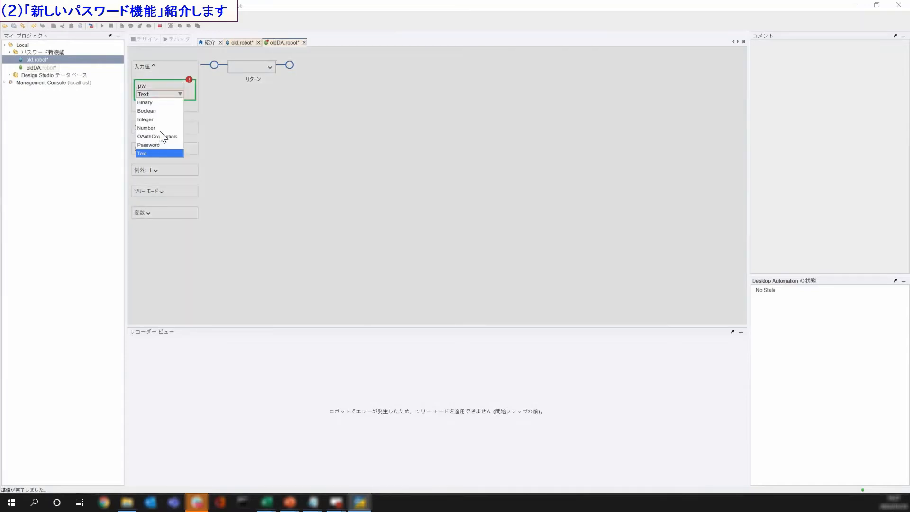
pyautogui.click(155, 145)
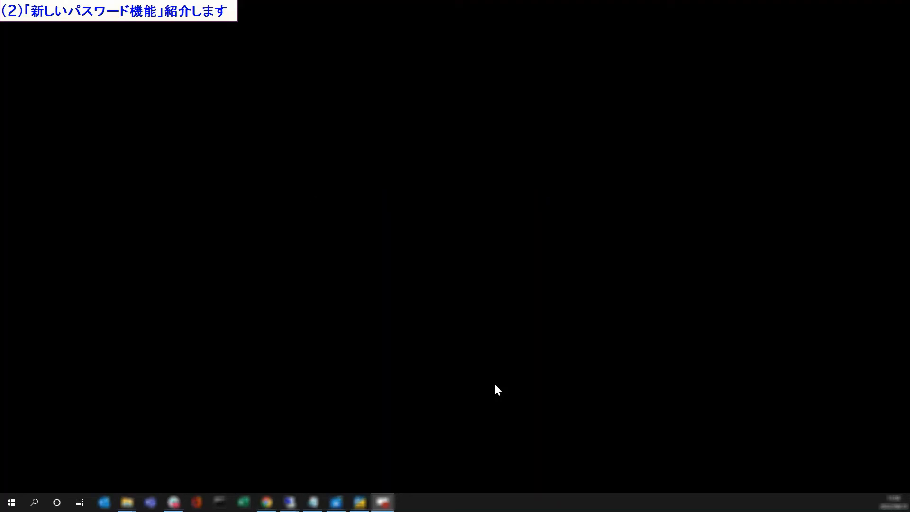
# - Restore Design Studio and step into newDA from new.robot's Call newDA step
pyautogui.click(361, 506)
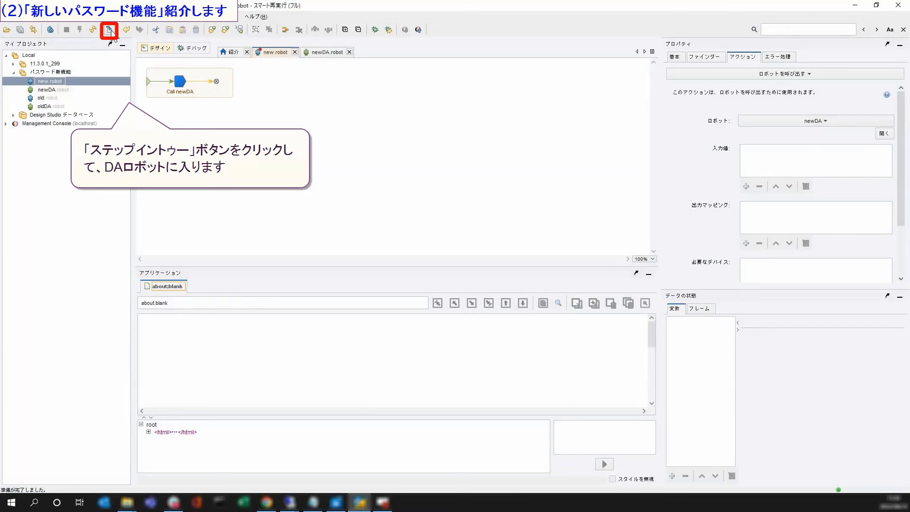
pyautogui.click(109, 30)
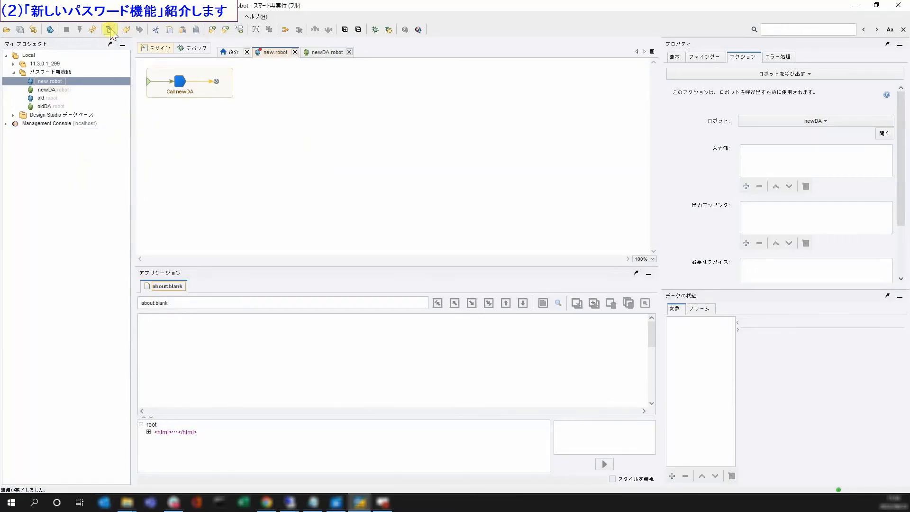
pyautogui.moveTo(172, 200)
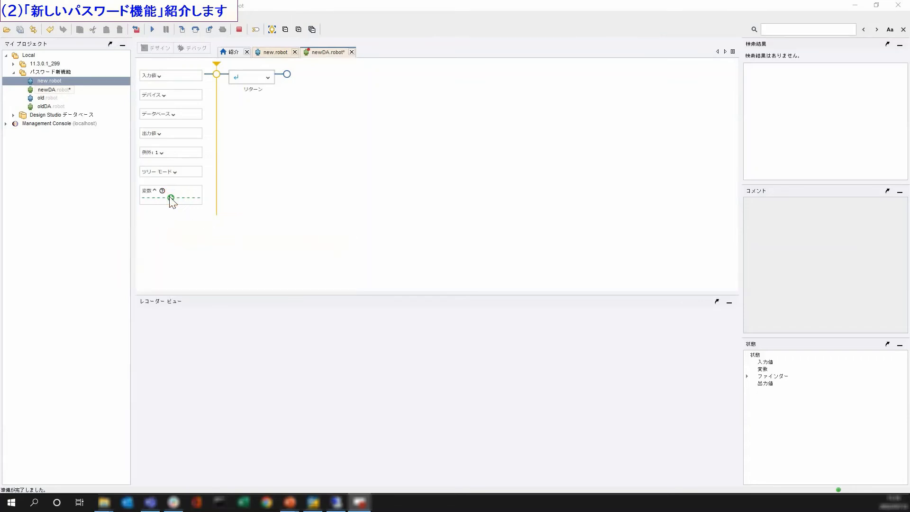
# - Add a new variable named pw with type Password in newDA's Variables box
pyautogui.click(171, 198)
pyautogui.click(175, 218)
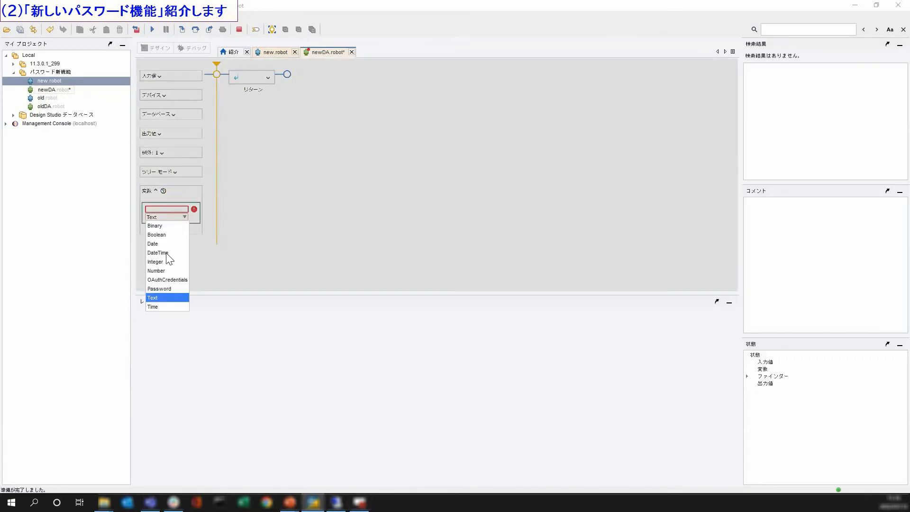
pyautogui.click(165, 288)
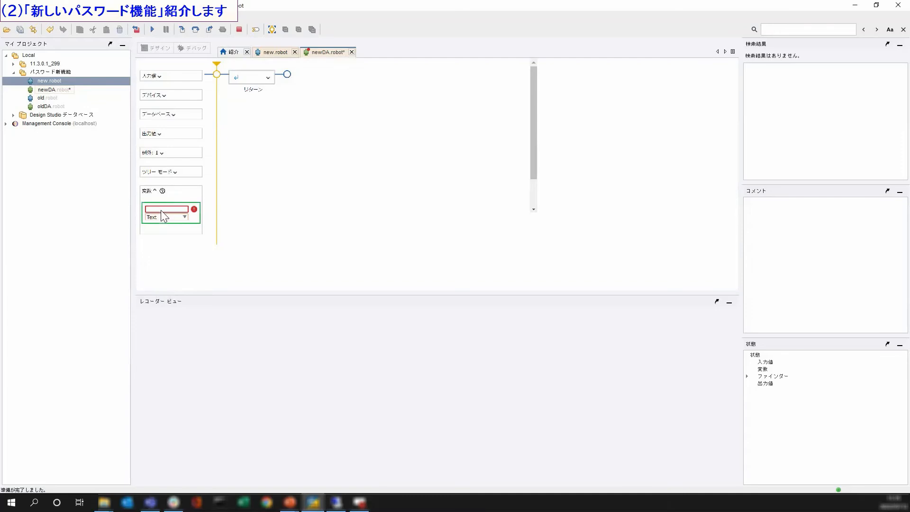
pyautogui.click(162, 209)
pyautogui.write('pw')
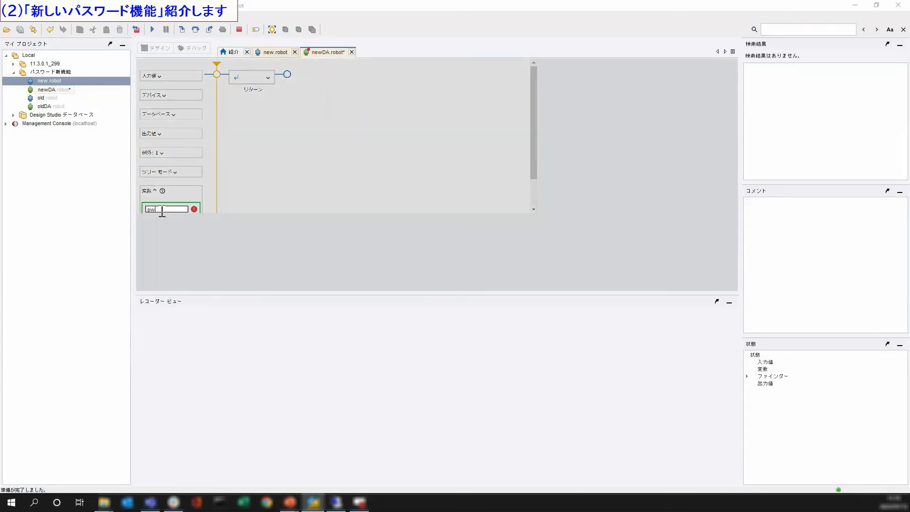
pyautogui.click(253, 203)
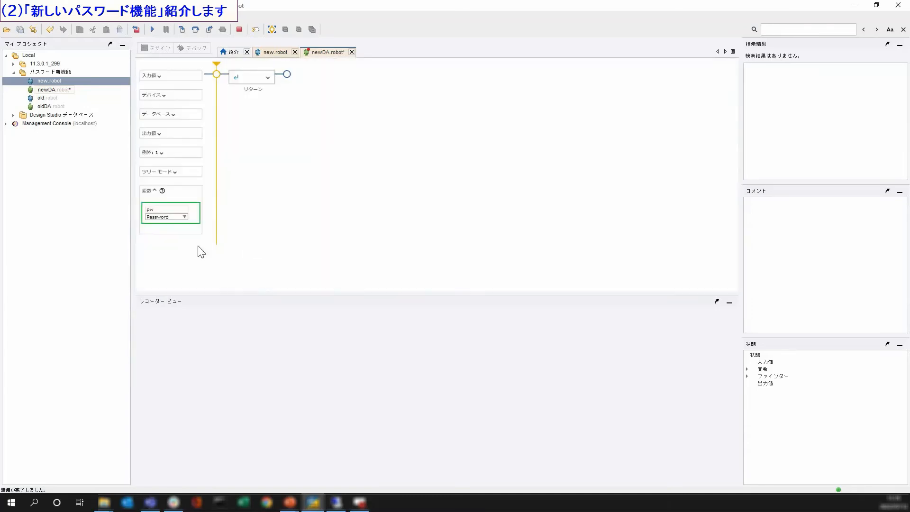
pyautogui.moveTo(175, 229)
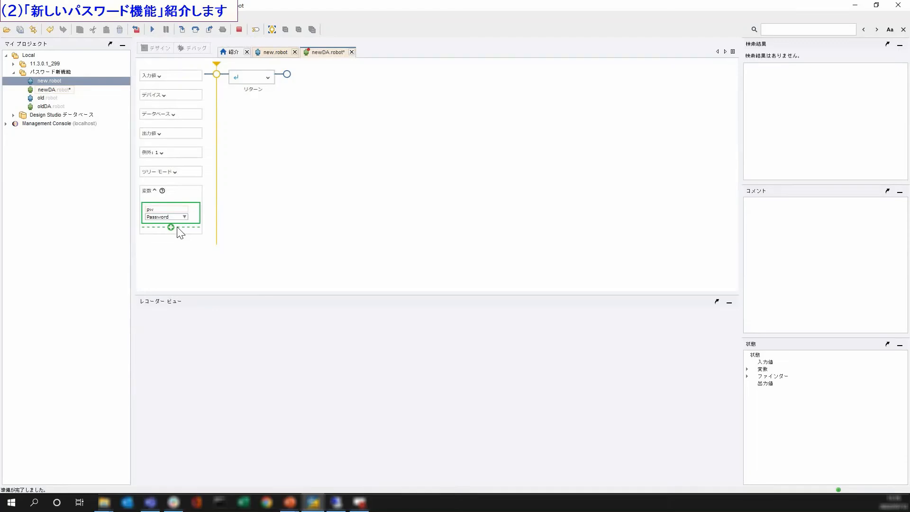
# - Insert an Assign step at the start of newDA's flow
pyautogui.rightClick(217, 76)
pyautogui.moveTo(253, 109)
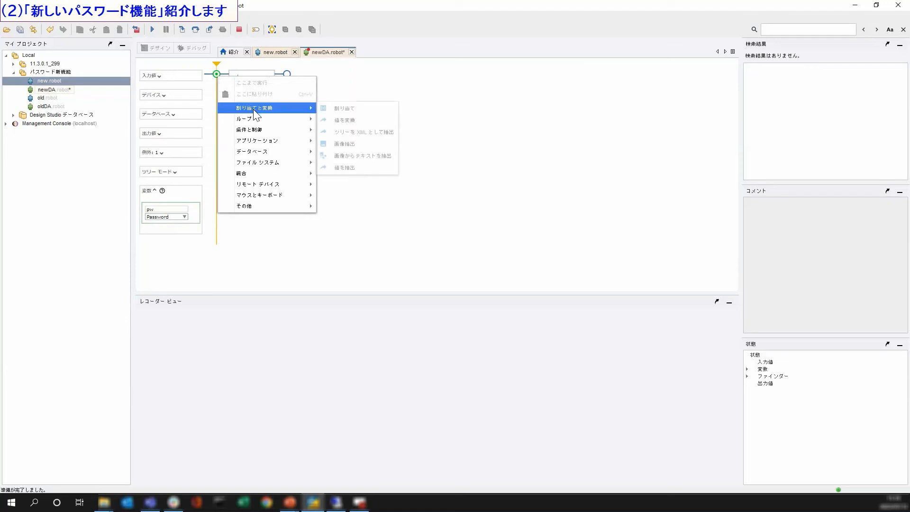
pyautogui.click(359, 113)
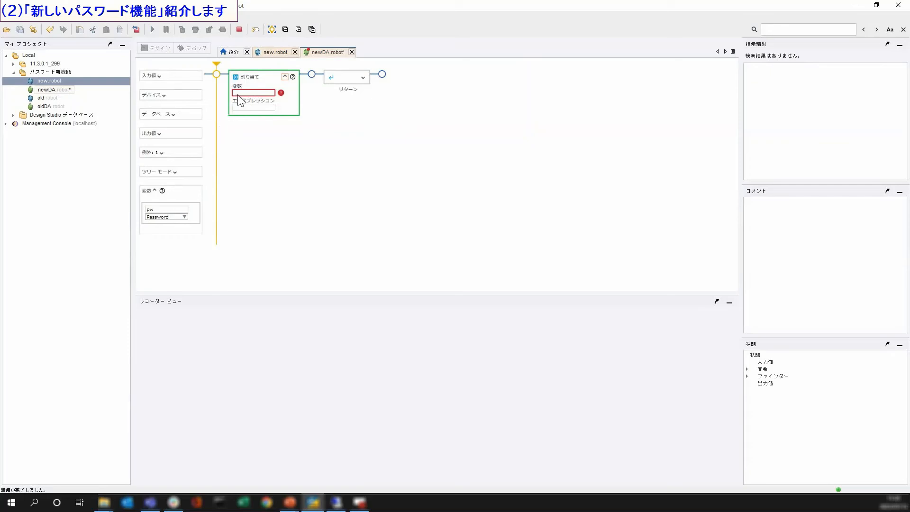
# - Set the Assign step's target variable to pw and open its expression editor
pyautogui.click(239, 93)
pyautogui.write('pw')
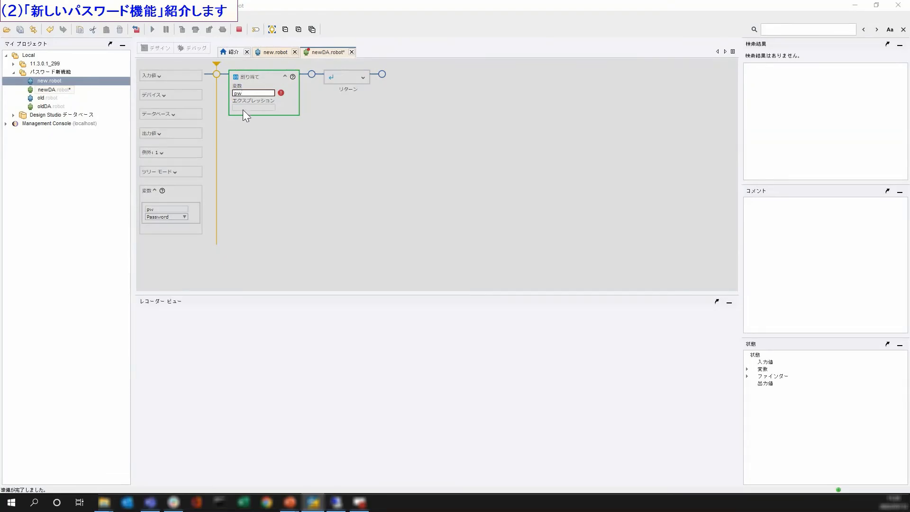
pyautogui.click(240, 107)
pyautogui.click(244, 110)
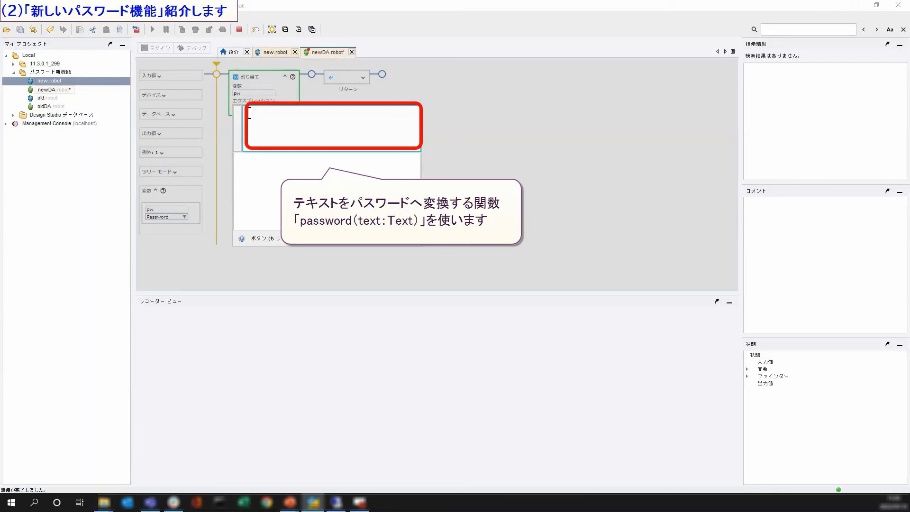
# - Assign pw a password() expression with a sample password, run the step, and check pw's Password value in State
pyautogui.write('p')
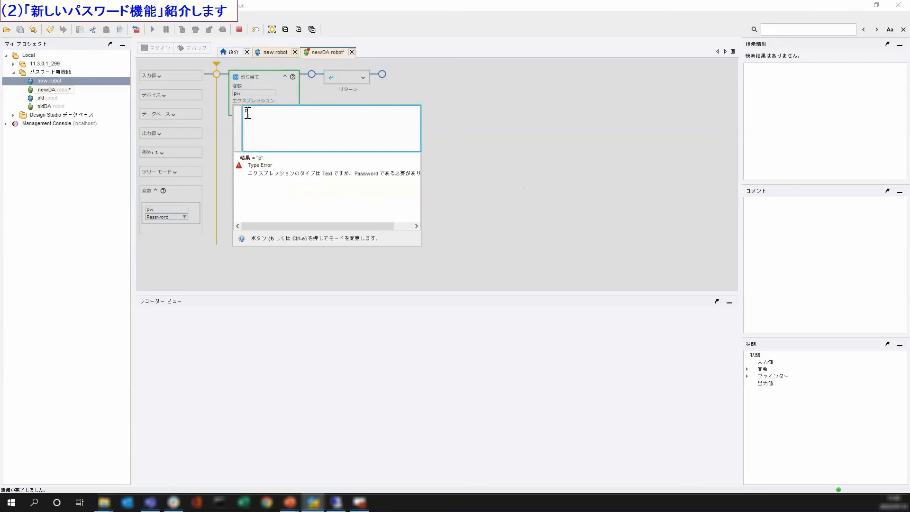
pyautogui.write('assword')
pyautogui.write('()')
pyautogui.write('""')
pyautogui.write('123456')
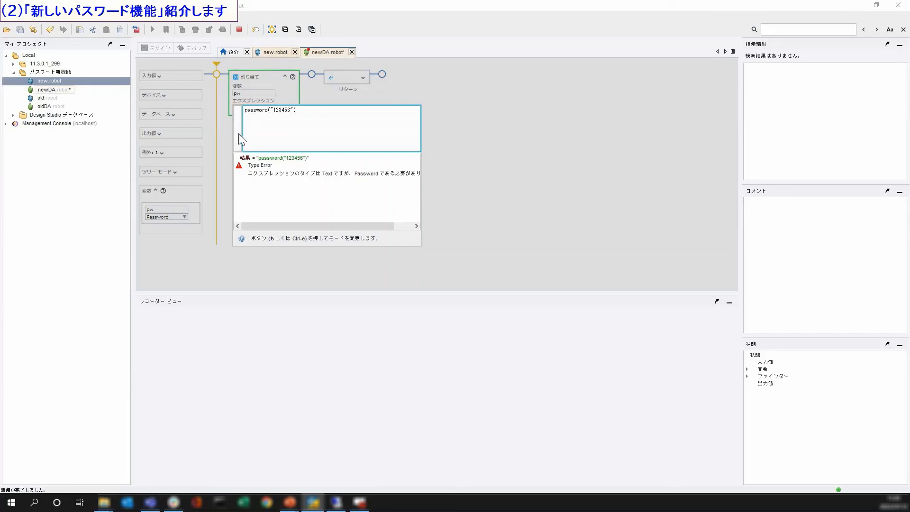
pyautogui.click(239, 135)
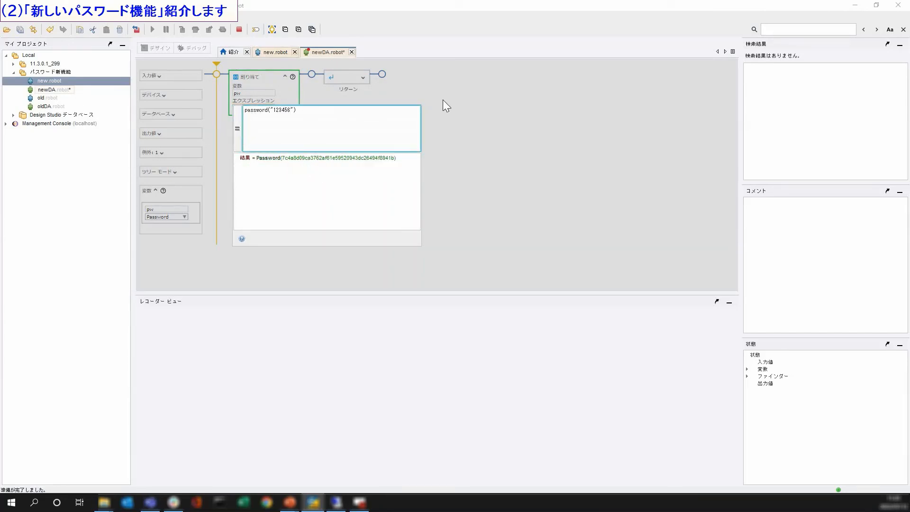
pyautogui.click(454, 156)
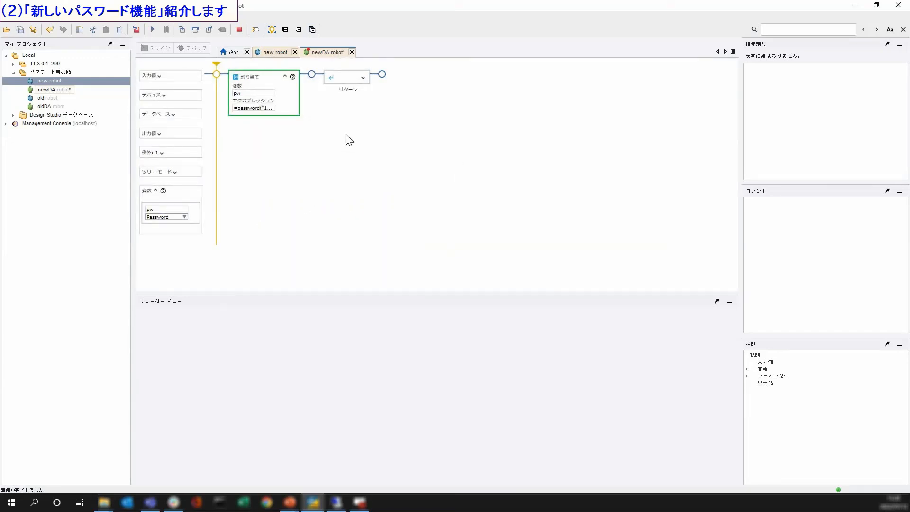
pyautogui.click(196, 29)
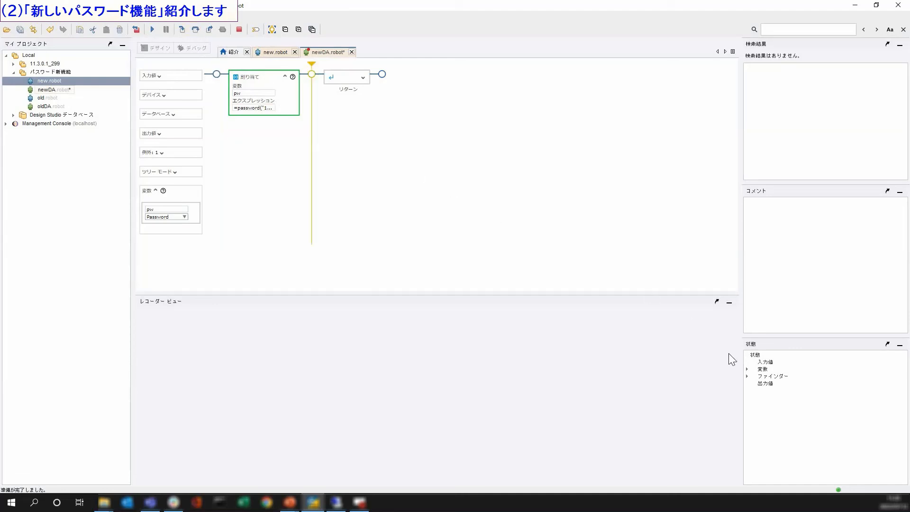
pyautogui.click(747, 369)
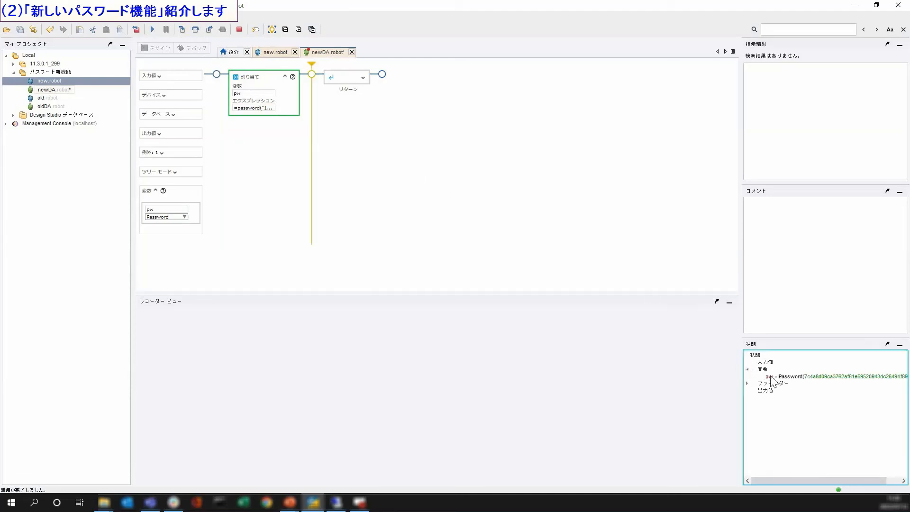